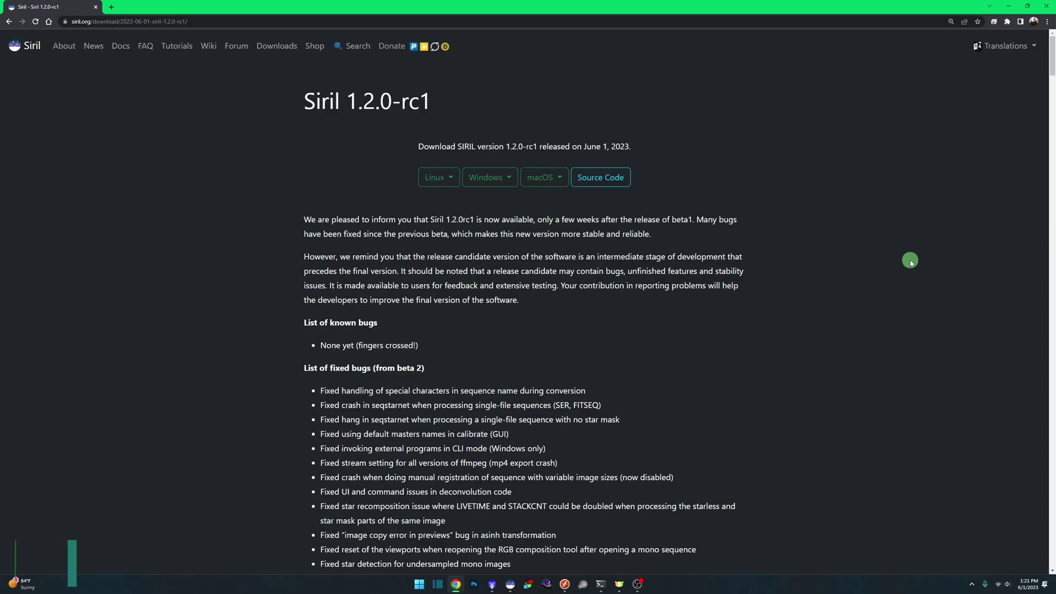
# Highlight 'Added GHS saturation stretch mode' under New features in the 1.2.0-rc1 release notes, then return to Siril.
pyautogui.click(203, 21)
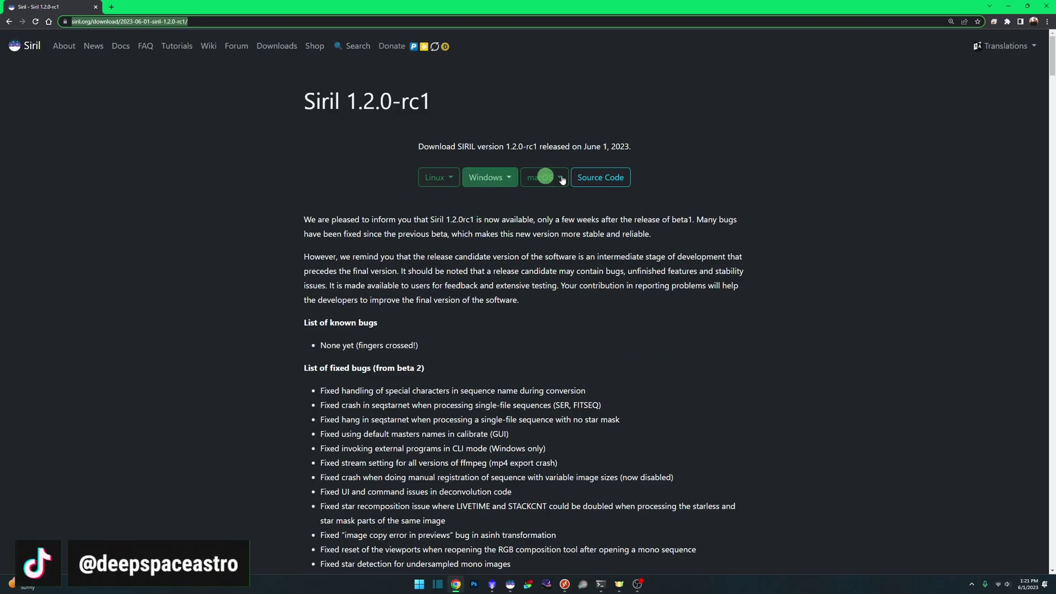
pyautogui.scroll(-1, 711, 266)
pyautogui.scroll(-3, 711, 266)
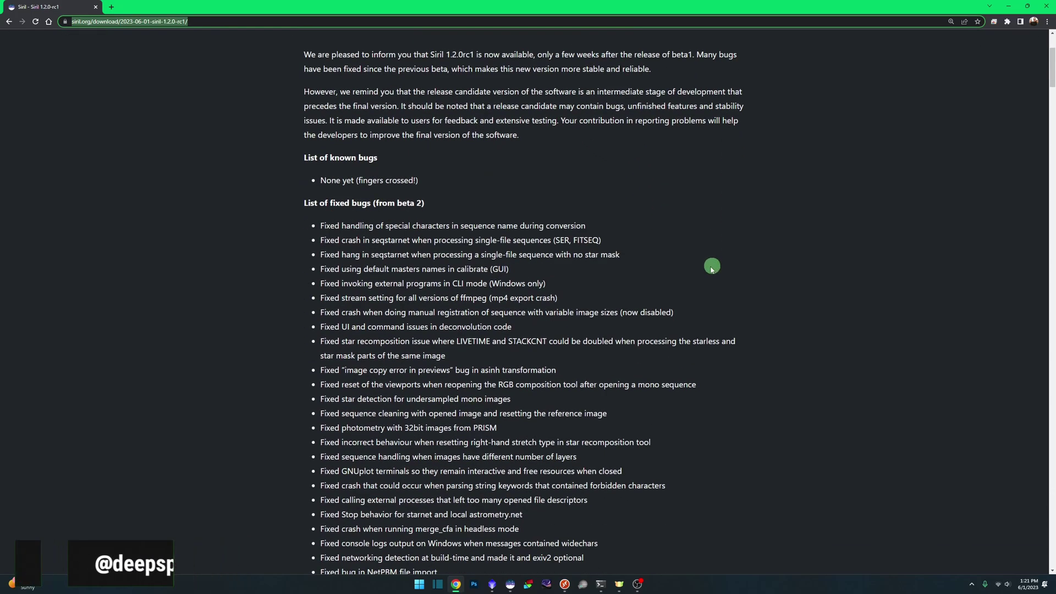
pyautogui.scroll(-4, 724, 287)
pyautogui.scroll(-5, 724, 287)
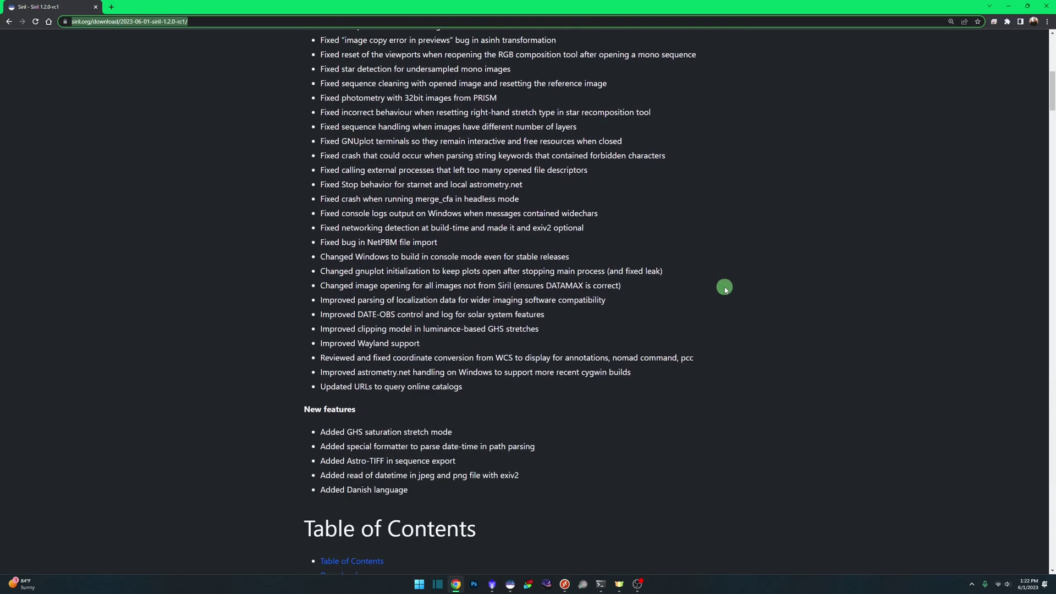
pyautogui.scroll(-1, 725, 287)
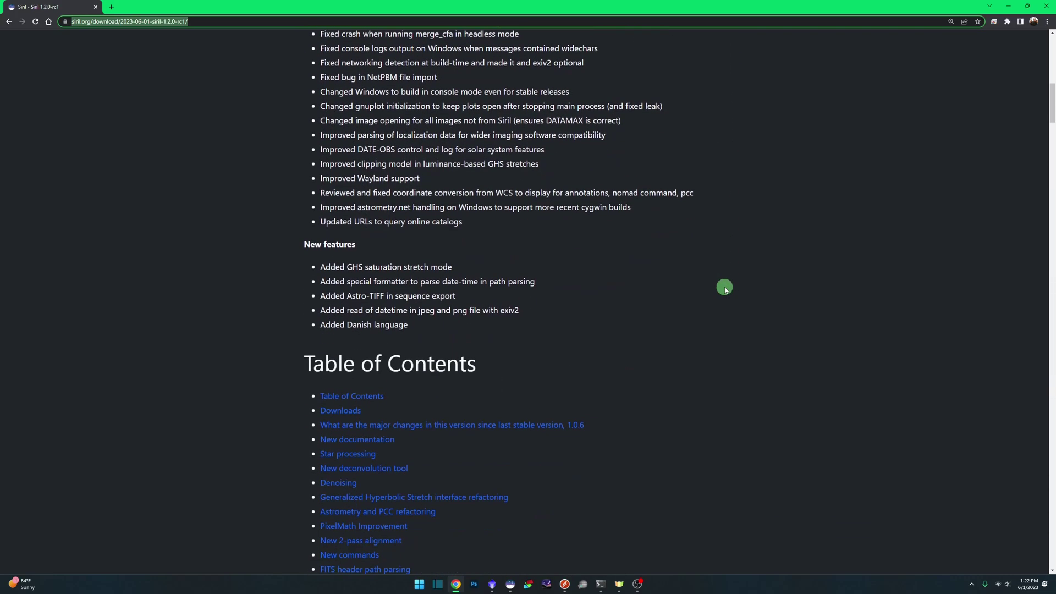
pyautogui.moveTo(464, 268); pyautogui.dragTo(320, 266)
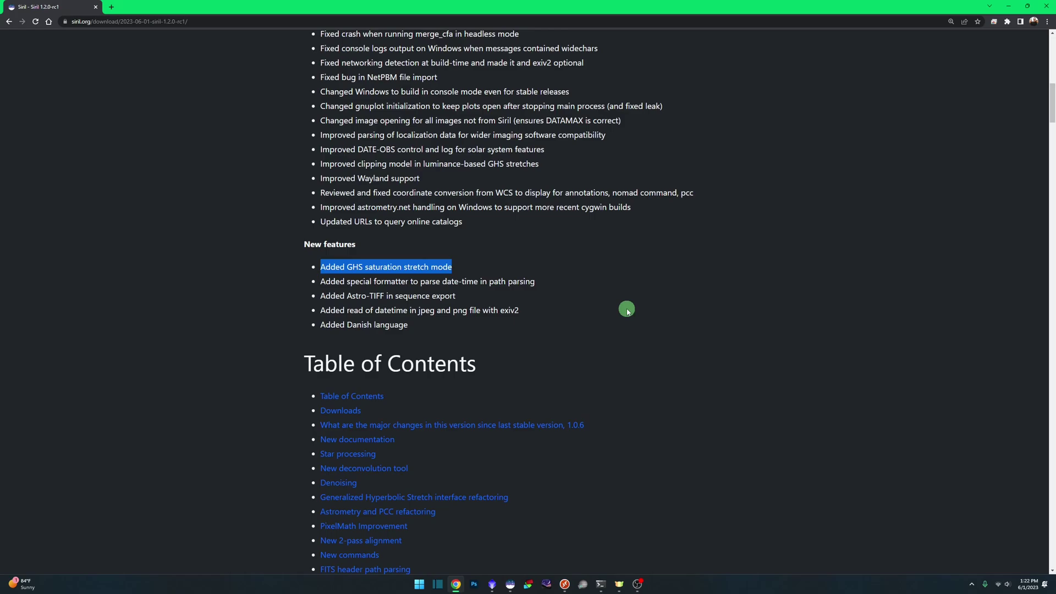
pyautogui.hotkey('alt', 'Tab')
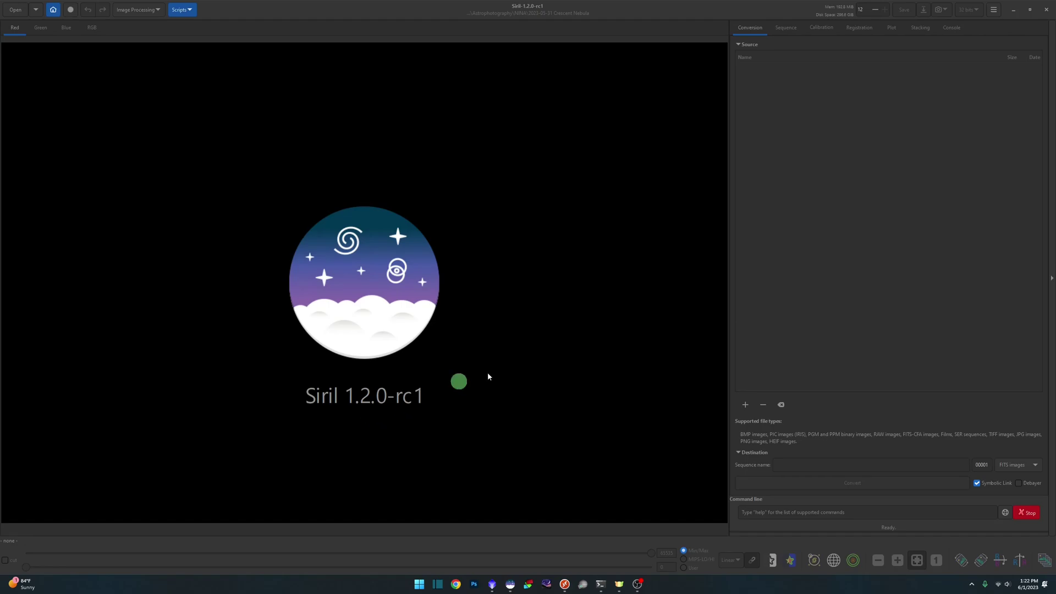
# Load starless_result_16320s.fit from the recent files list.
pyautogui.click(36, 10)
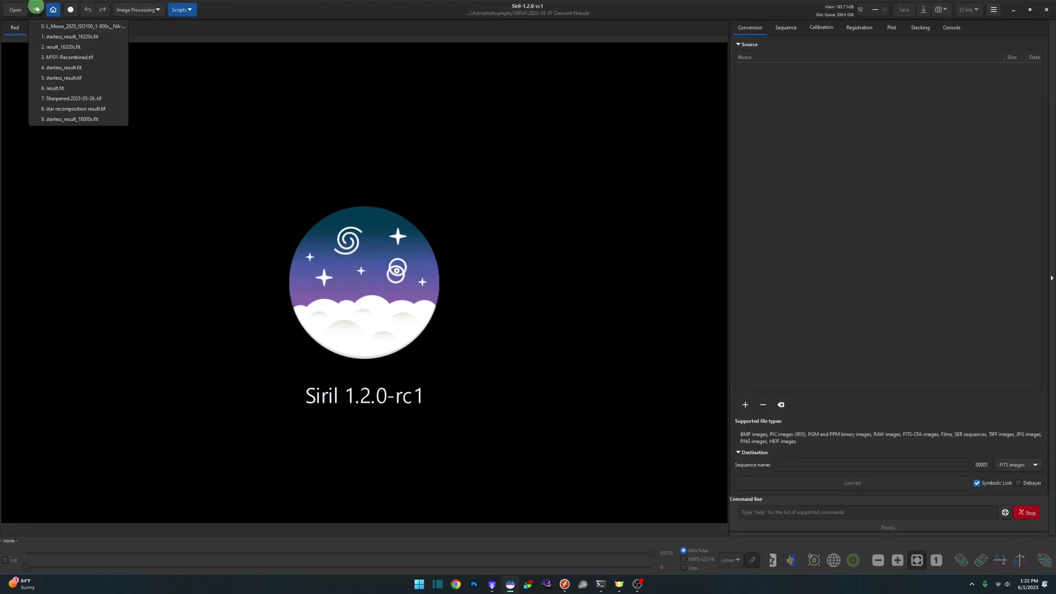
pyautogui.click(62, 37)
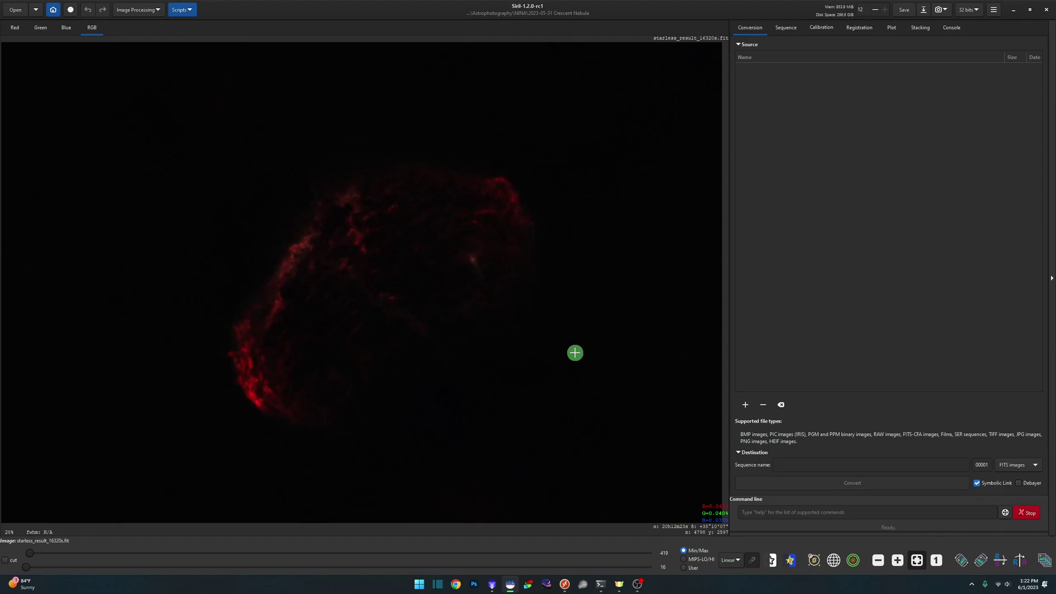
pyautogui.click(149, 14)
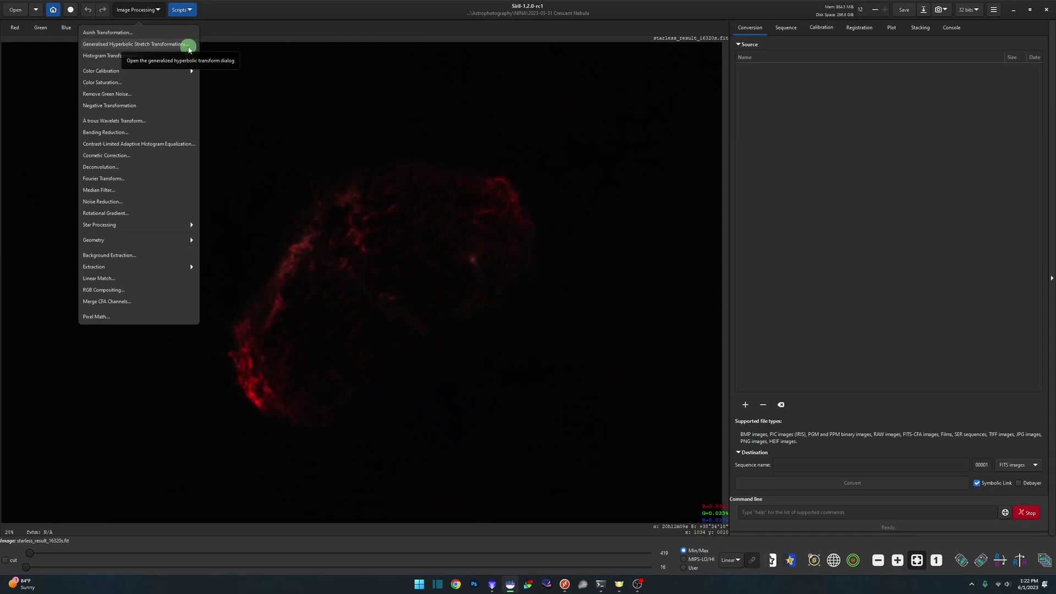
# Open the Generalised Hyperbolic Stretch tool and preview local intensity 15 with stretch factor 5.704.
pyautogui.click(195, 50)
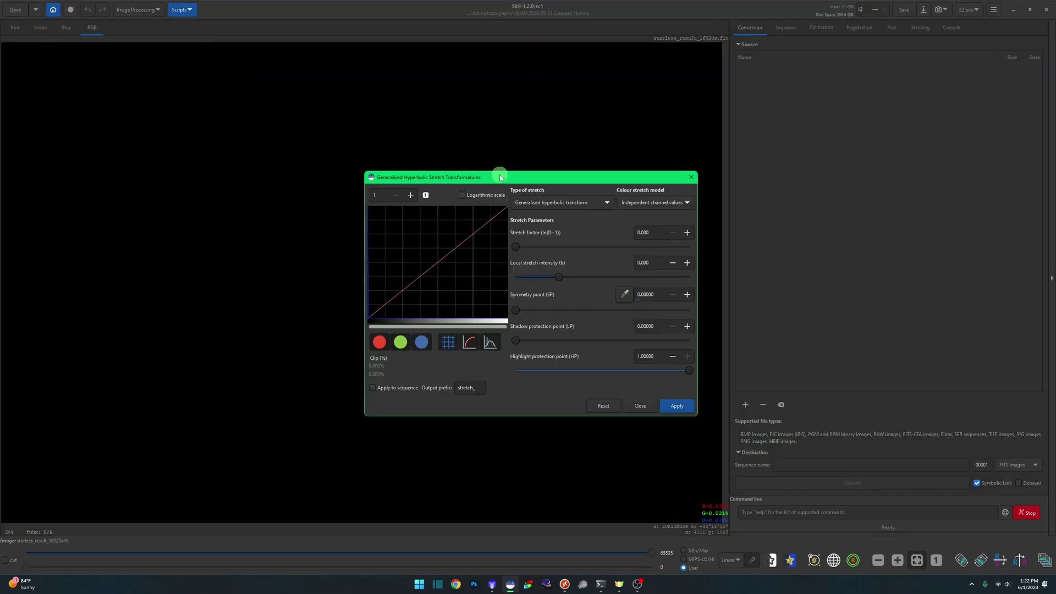
pyautogui.moveTo(501, 176); pyautogui.dragTo(777, 135)
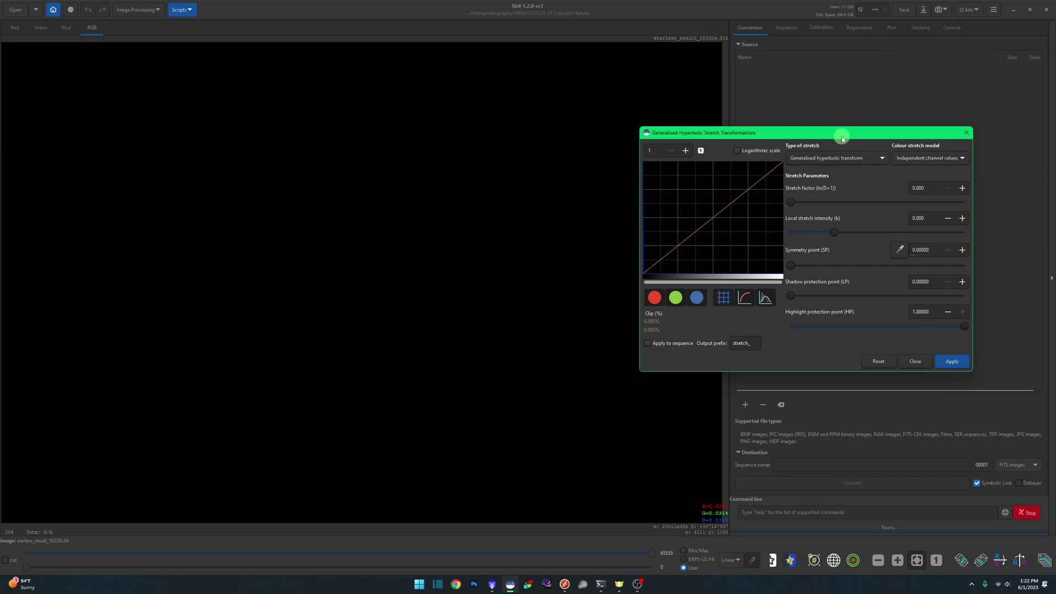
pyautogui.moveTo(842, 138); pyautogui.dragTo(802, 138)
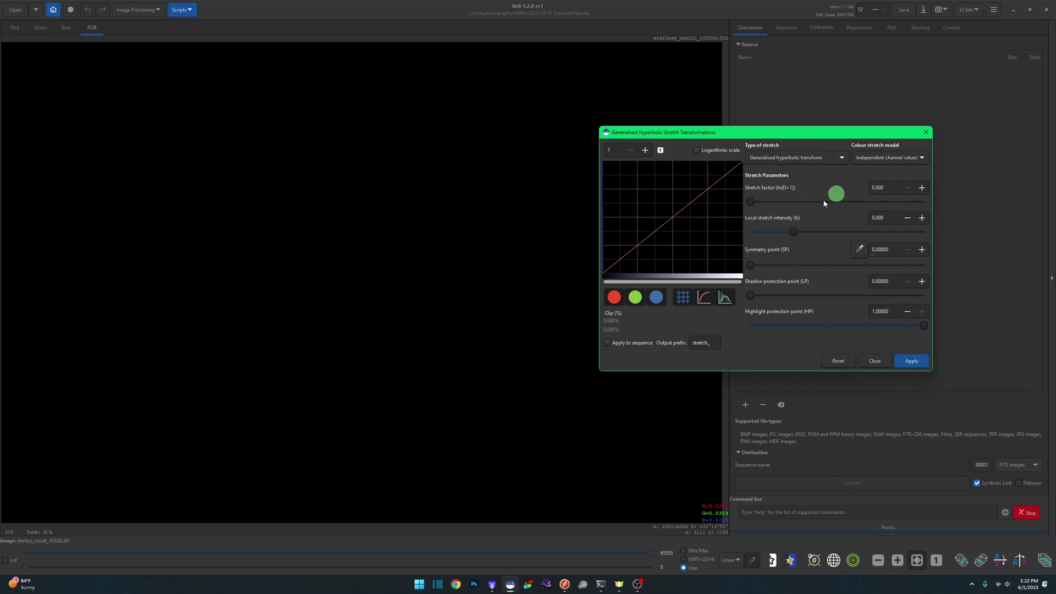
pyautogui.moveTo(794, 230); pyautogui.dragTo(955, 229)
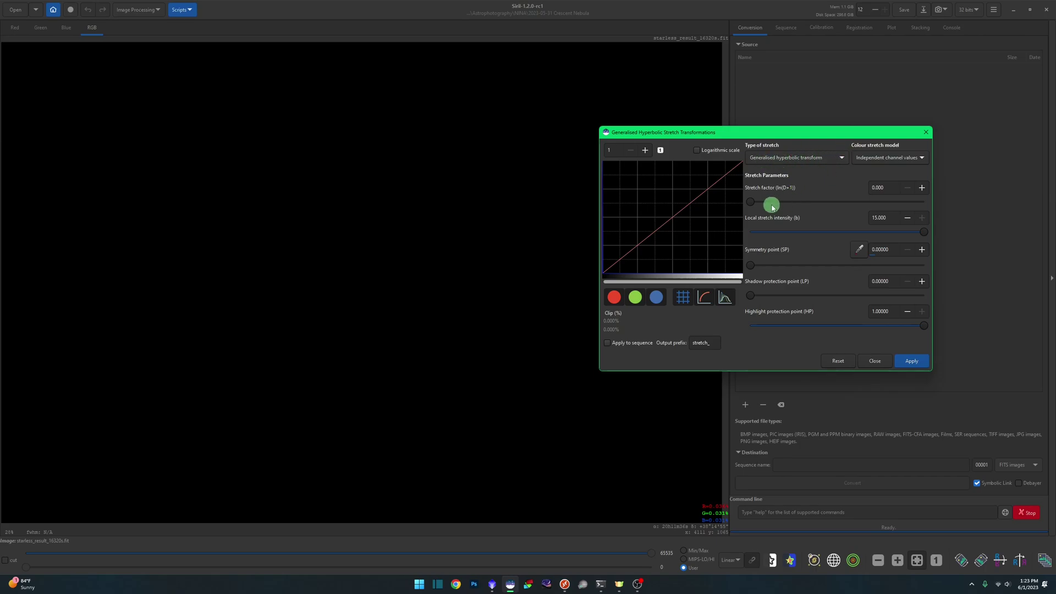
pyautogui.moveTo(750, 202); pyautogui.dragTo(850, 204)
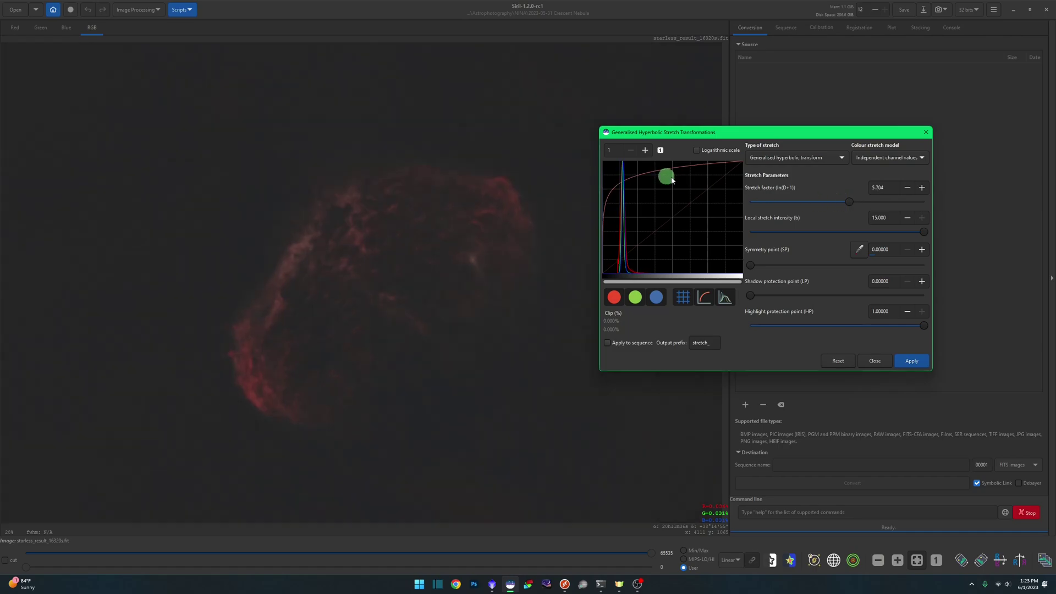
# Apply the first stretch, then apply a second at factor about 1.1, symmetry point sampled from the nebula's upper-right edge.
pyautogui.click(911, 361)
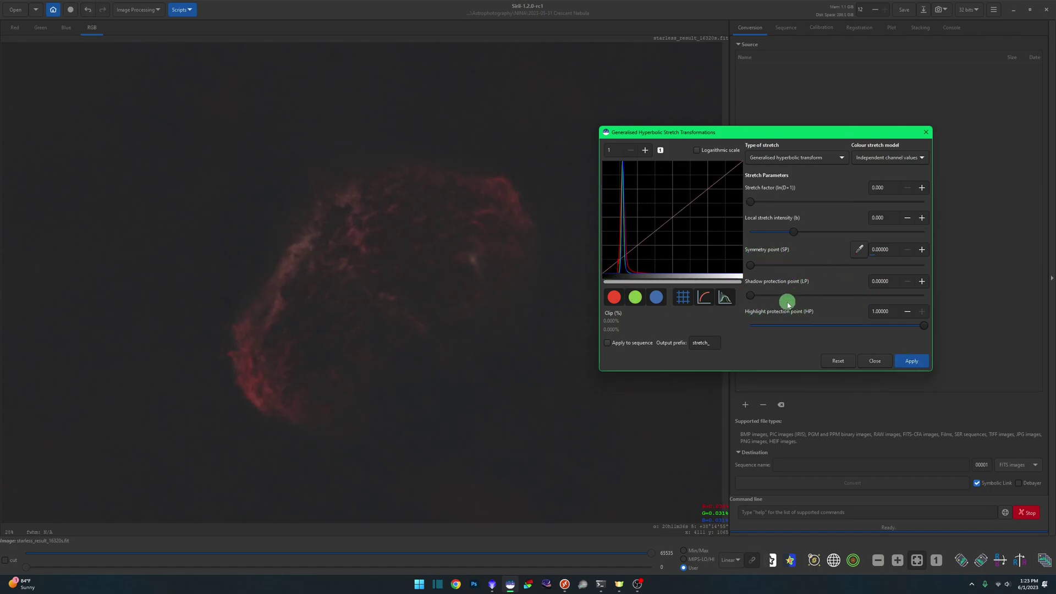
pyautogui.moveTo(471, 195); pyautogui.dragTo(502, 225)
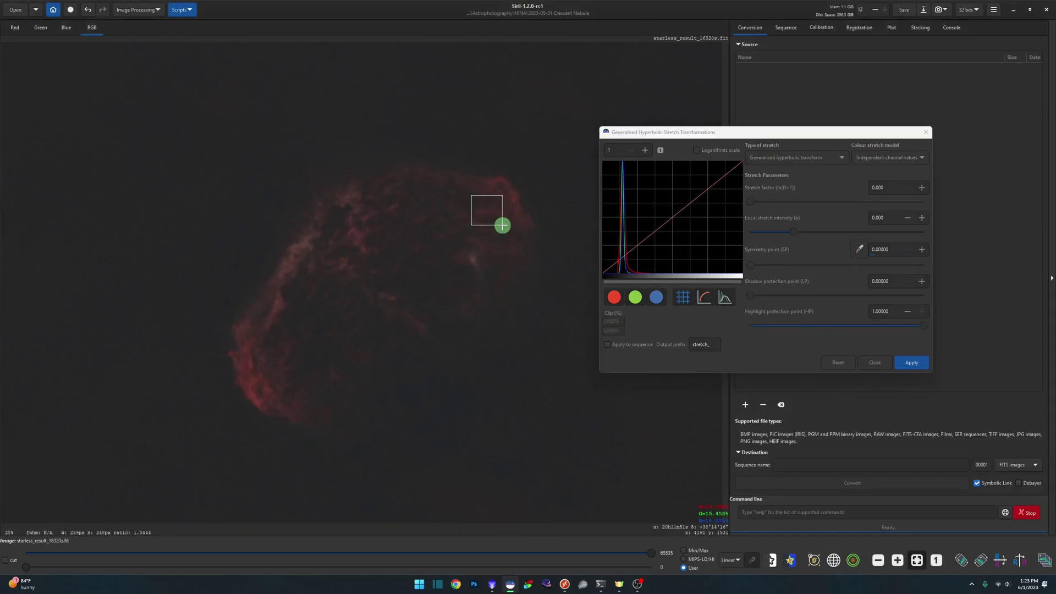
pyautogui.click(859, 252)
pyautogui.moveTo(750, 202); pyautogui.dragTo(767, 204)
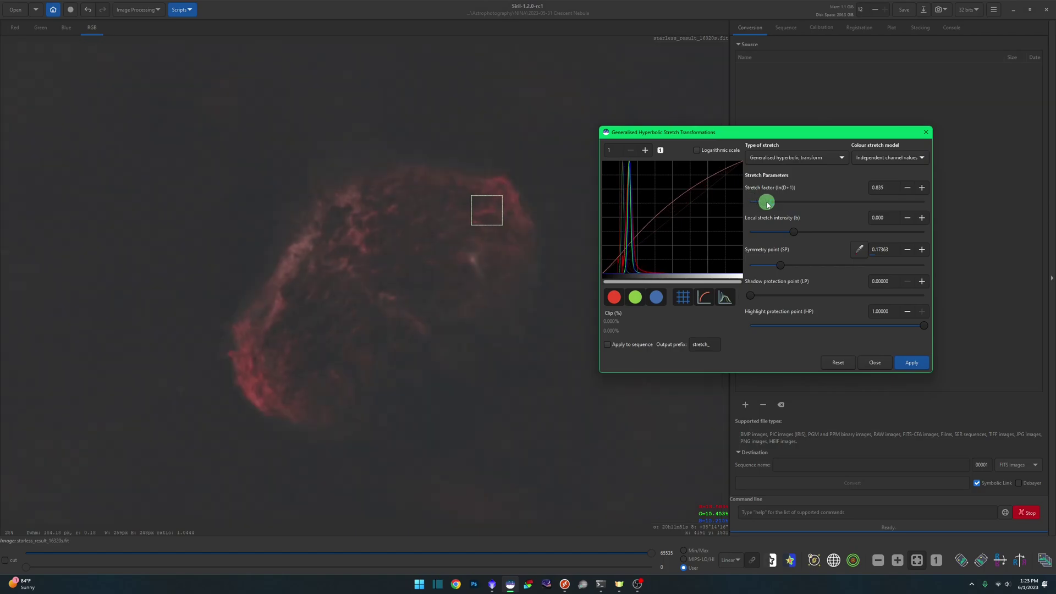
pyautogui.moveTo(768, 204); pyautogui.dragTo(776, 206)
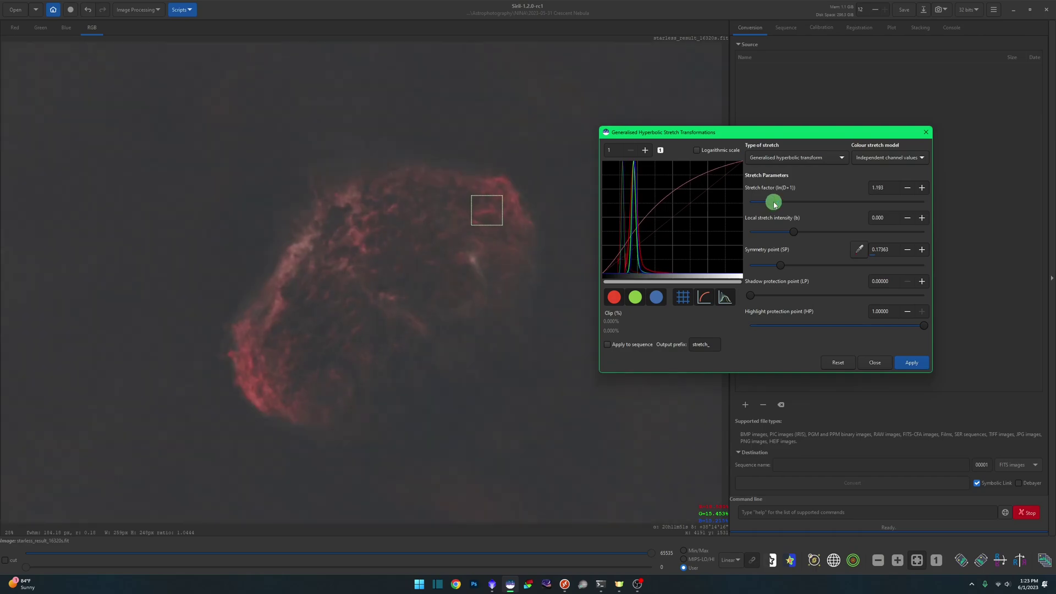
pyautogui.click(909, 363)
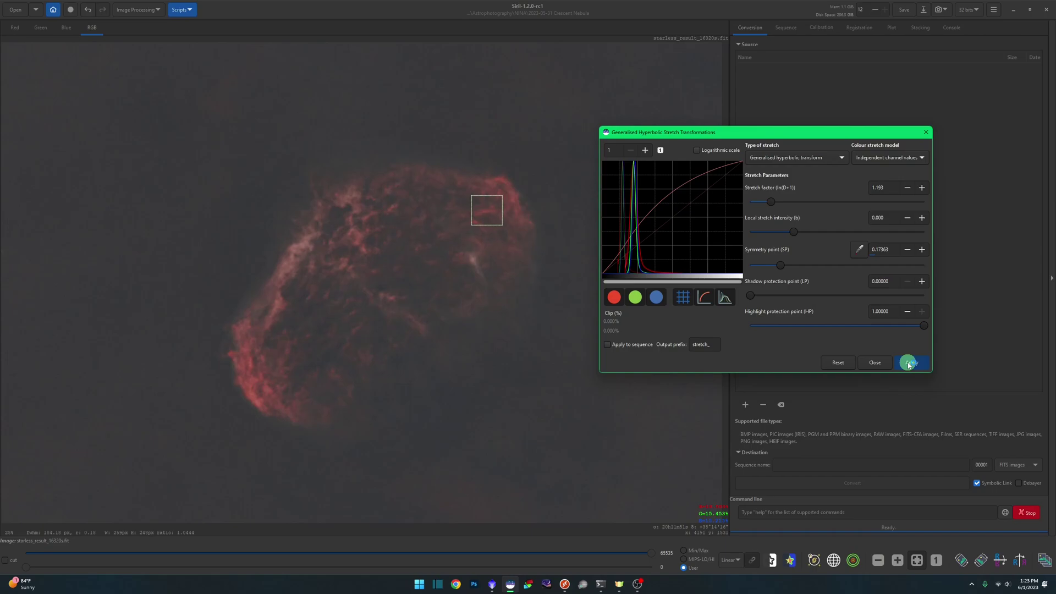
# Sample a new symmetry point in the nebula's lower centre and adjust the stretch factor and local intensity.
pyautogui.moveTo(359, 309); pyautogui.dragTo(387, 333)
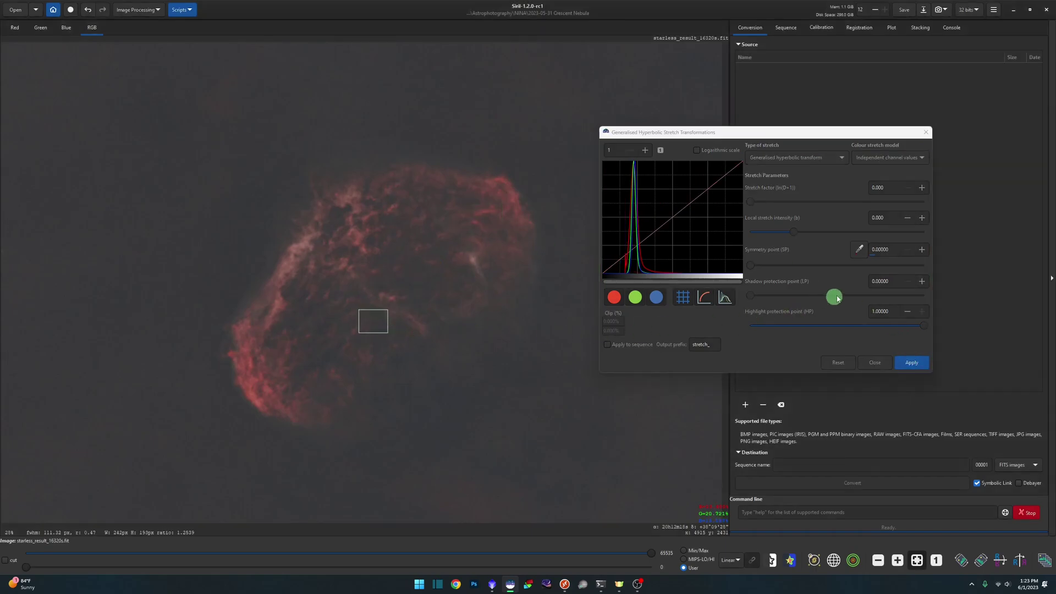
pyautogui.click(861, 250)
pyautogui.click(753, 204)
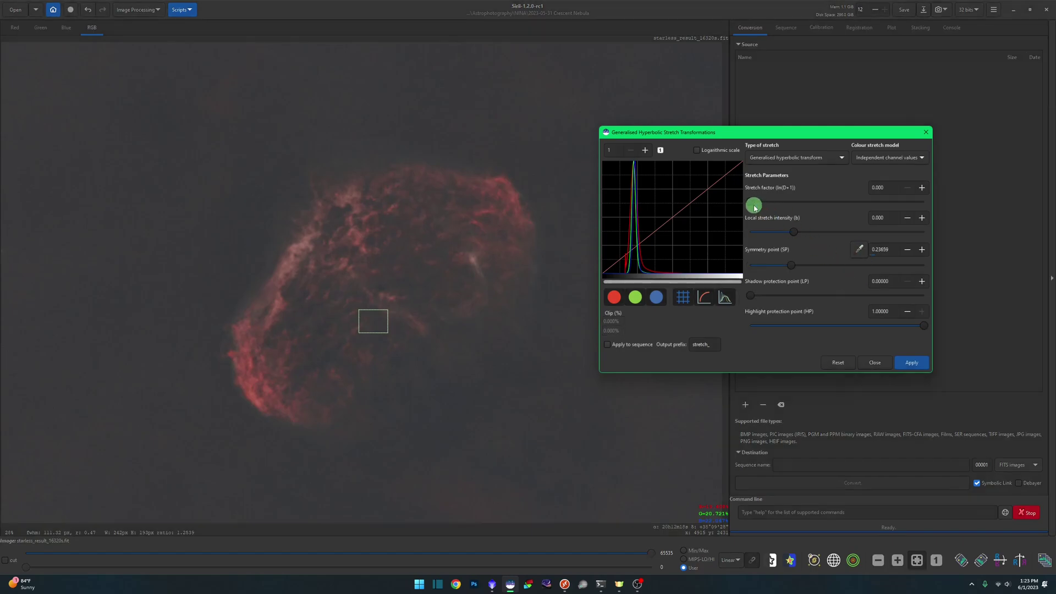
pyautogui.moveTo(753, 205); pyautogui.dragTo(811, 233)
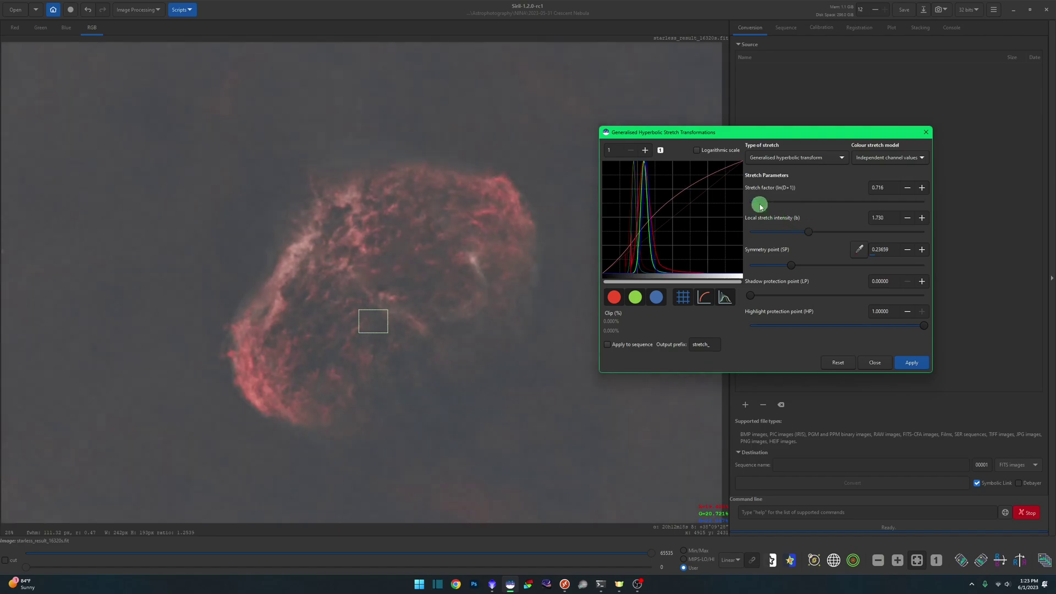
pyautogui.moveTo(762, 203); pyautogui.dragTo(786, 232)
# Switch to Linear stretch (BP shift) and apply a black point of about 0.133.
pyautogui.click(777, 160)
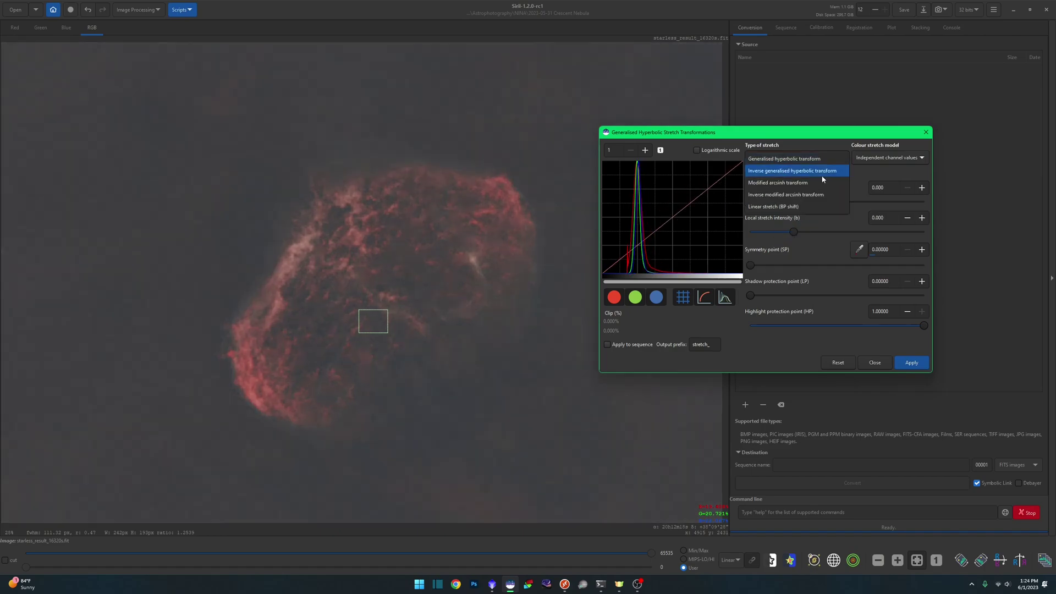
pyautogui.click(869, 234)
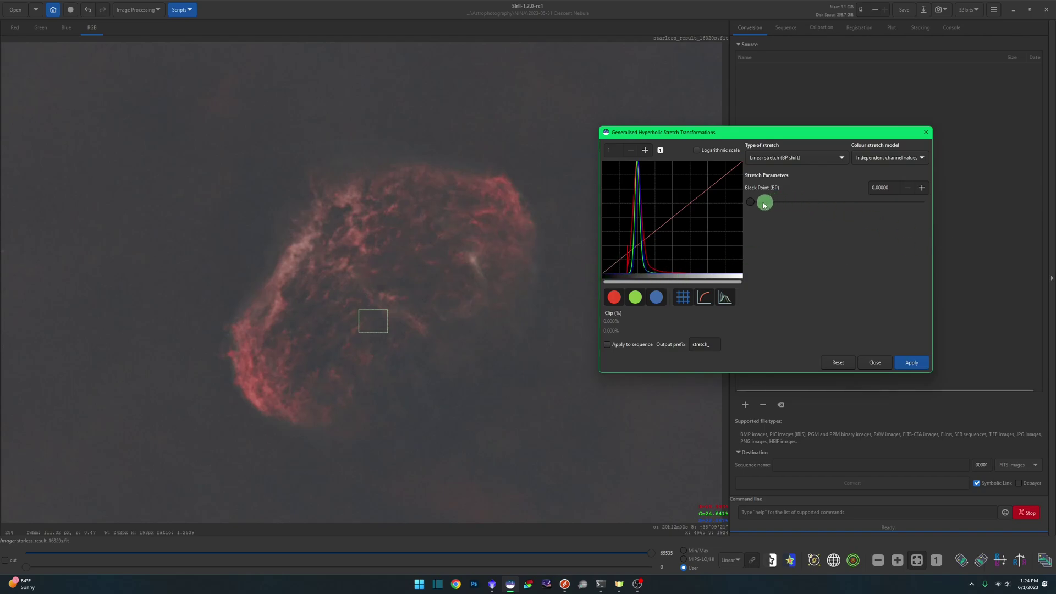
pyautogui.moveTo(751, 203); pyautogui.dragTo(775, 203)
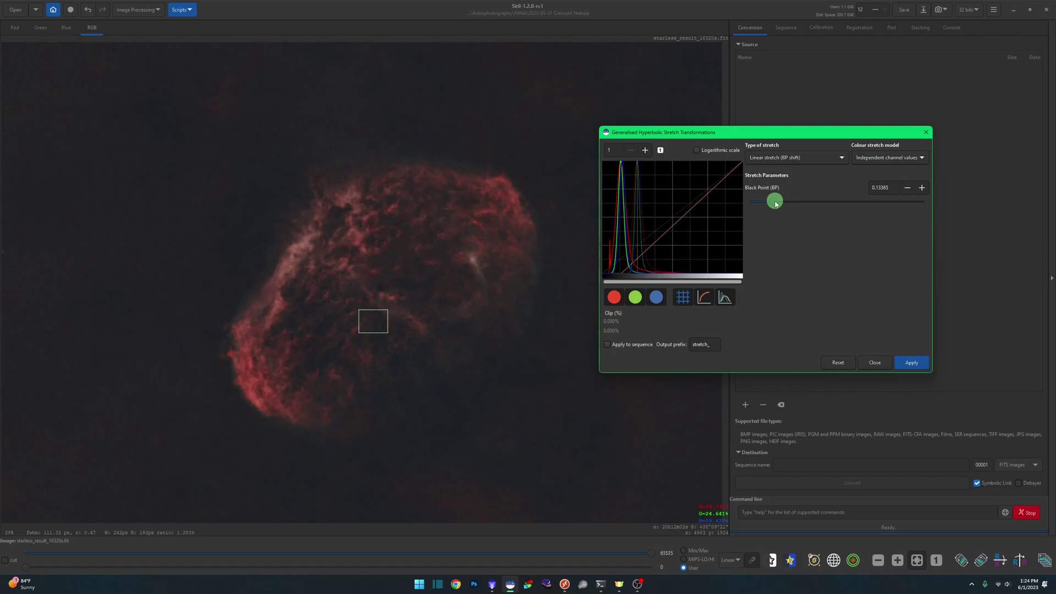
pyautogui.click(924, 362)
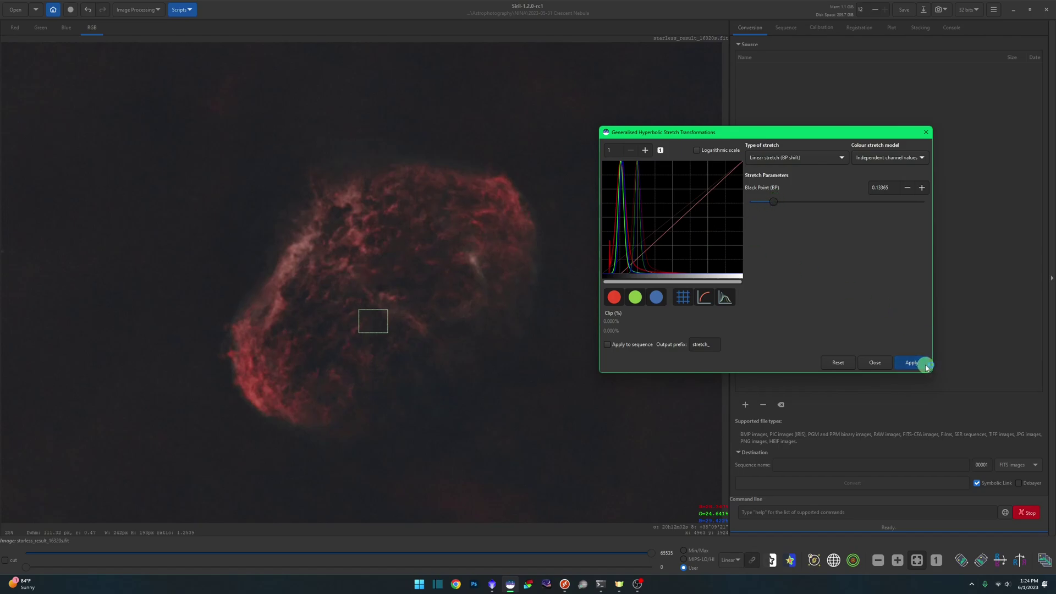
# Select the Generalised hyperbolic transform stretch type with the Saturation stretch colour model.
pyautogui.click(783, 159)
pyautogui.click(764, 113)
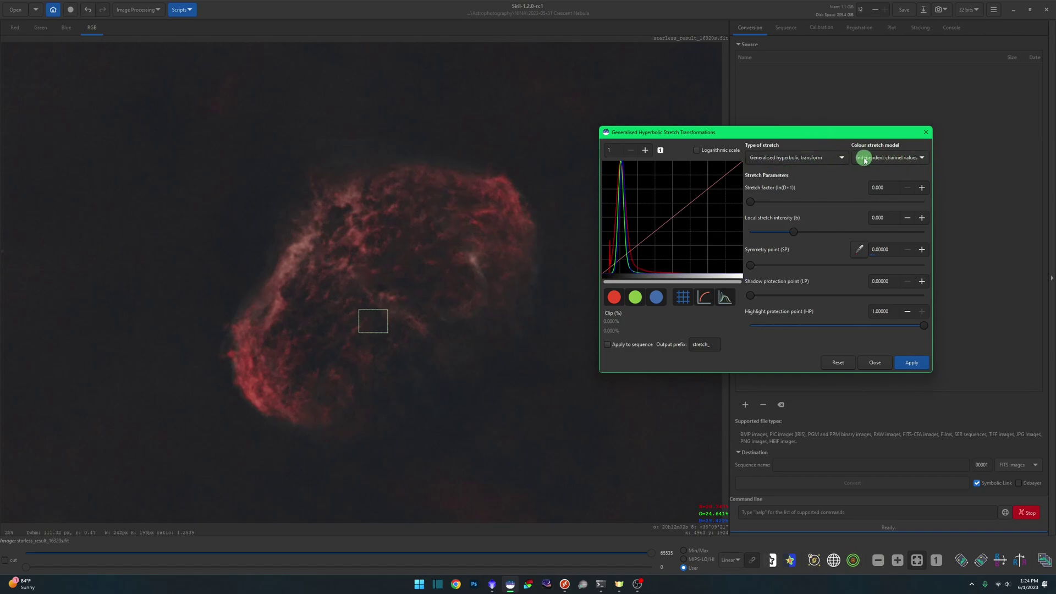
pyautogui.click(922, 159)
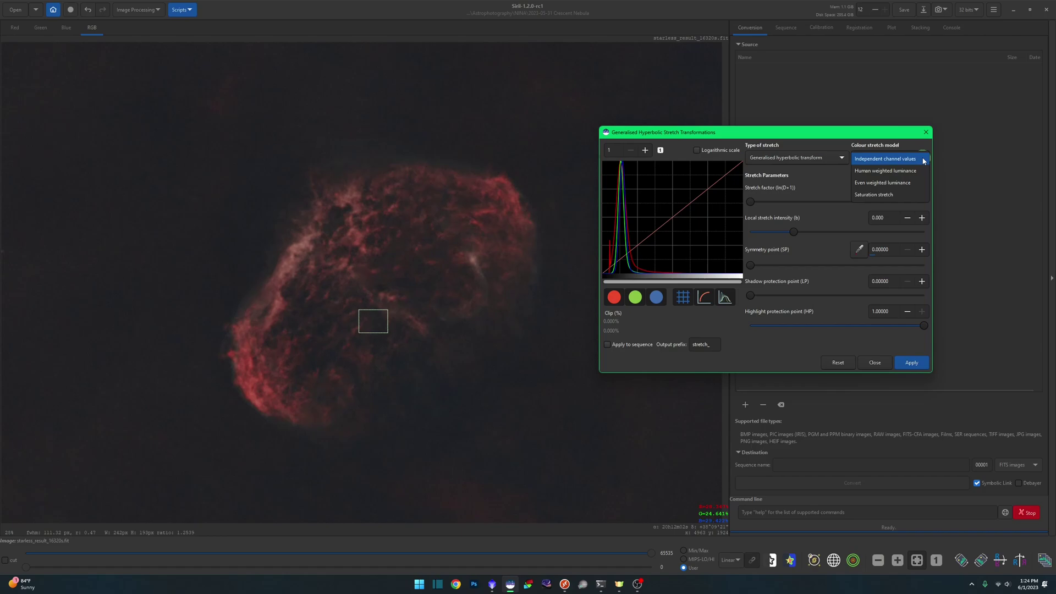
pyautogui.click(905, 195)
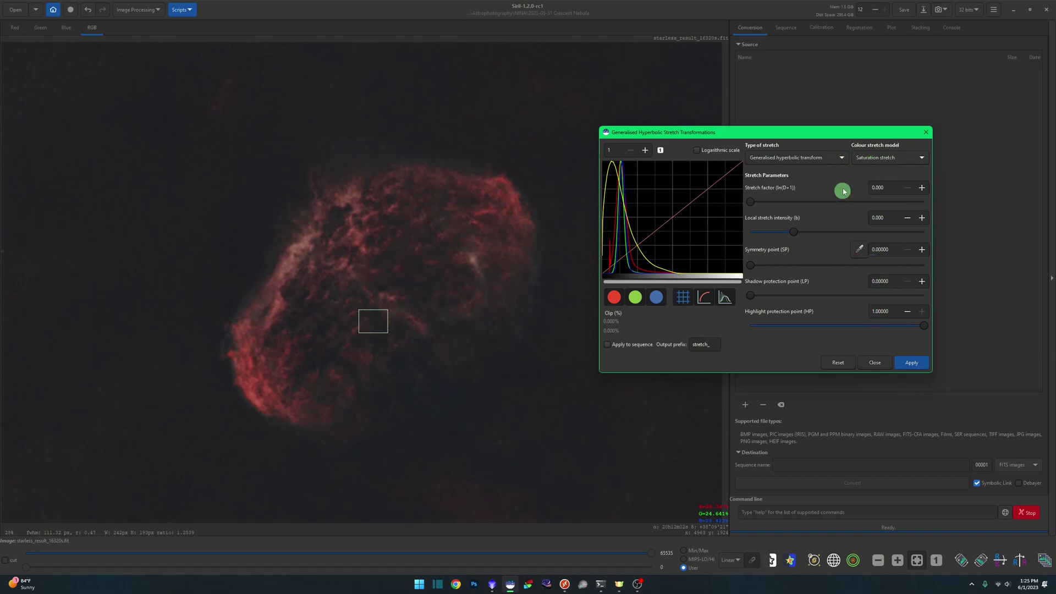
# Set stretch factor 0.716 and local intensity -3.329, with the symmetry point back at 0.
pyautogui.moveTo(750, 201); pyautogui.dragTo(752, 201)
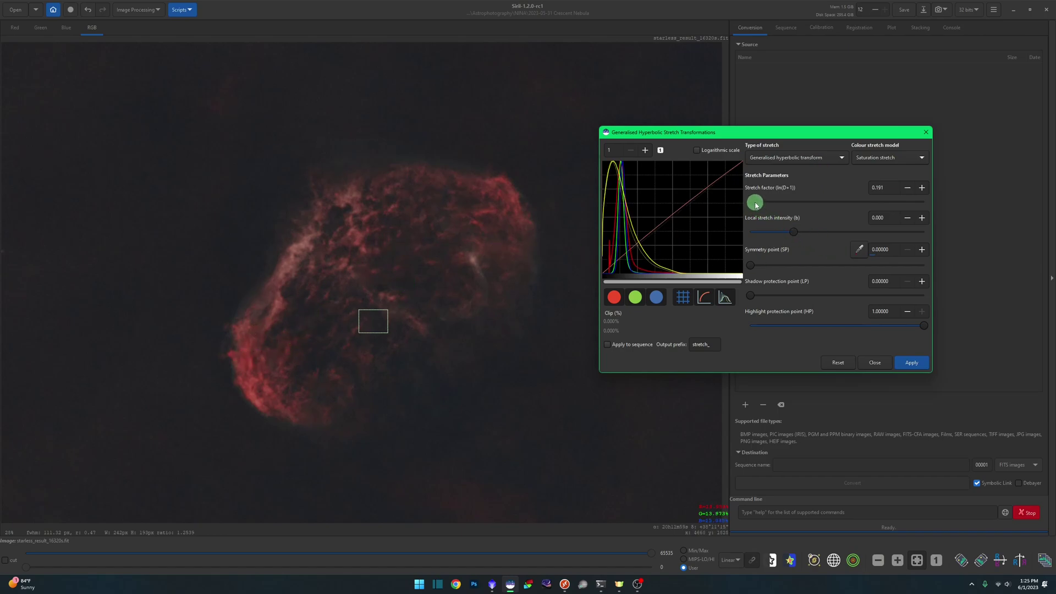
pyautogui.moveTo(756, 204); pyautogui.dragTo(774, 204)
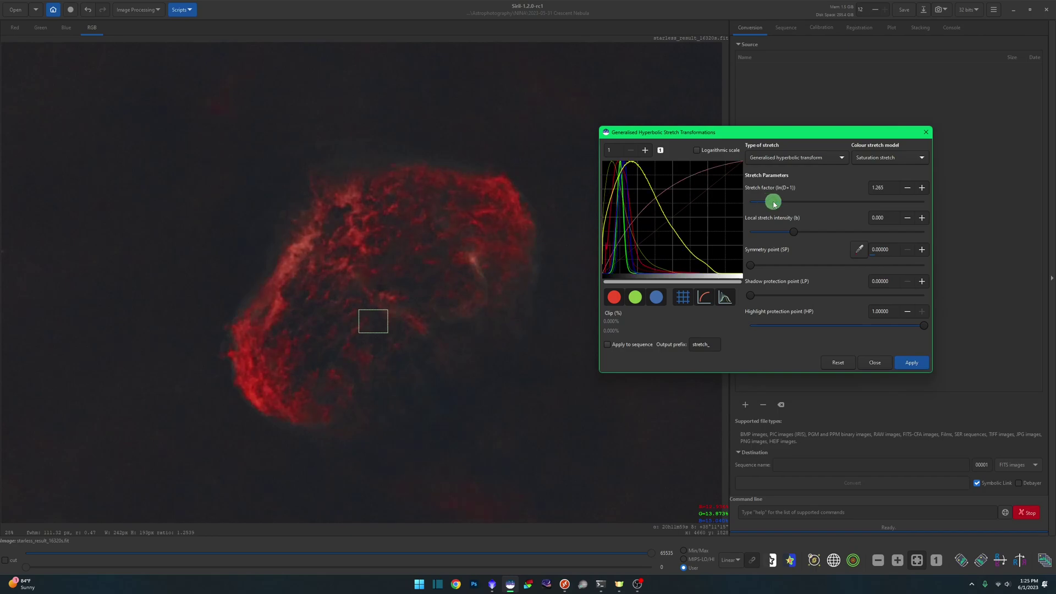
pyautogui.moveTo(774, 204); pyautogui.dragTo(763, 204)
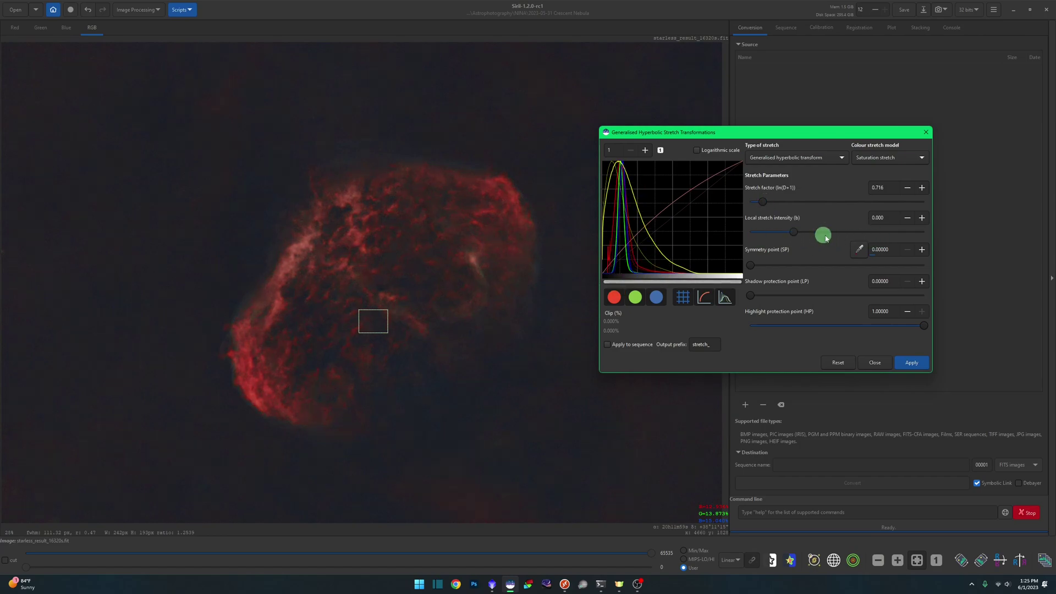
pyautogui.moveTo(796, 236); pyautogui.dragTo(815, 270)
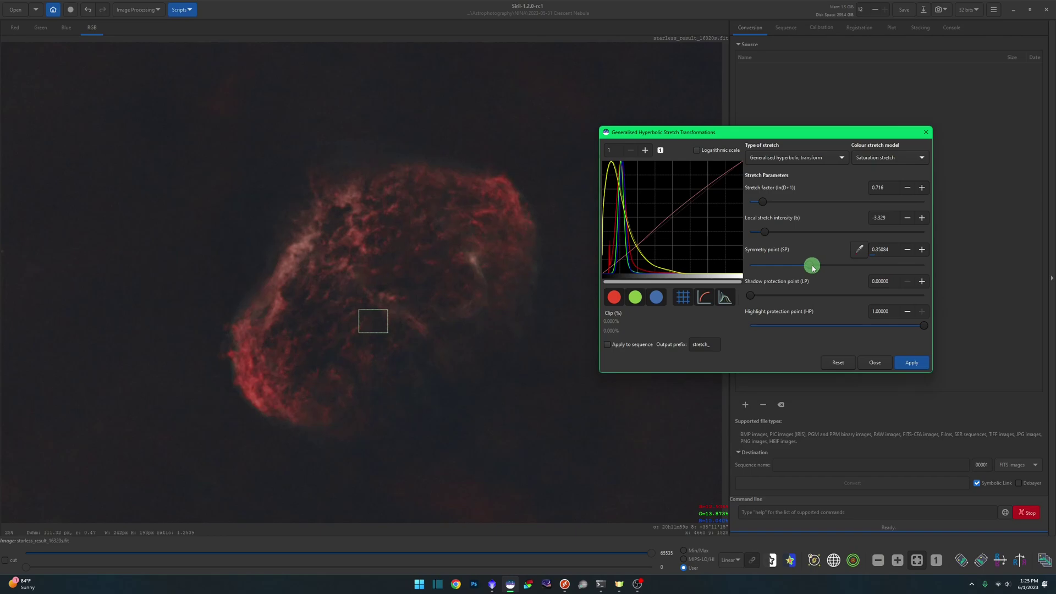
pyautogui.moveTo(813, 268); pyautogui.dragTo(724, 265)
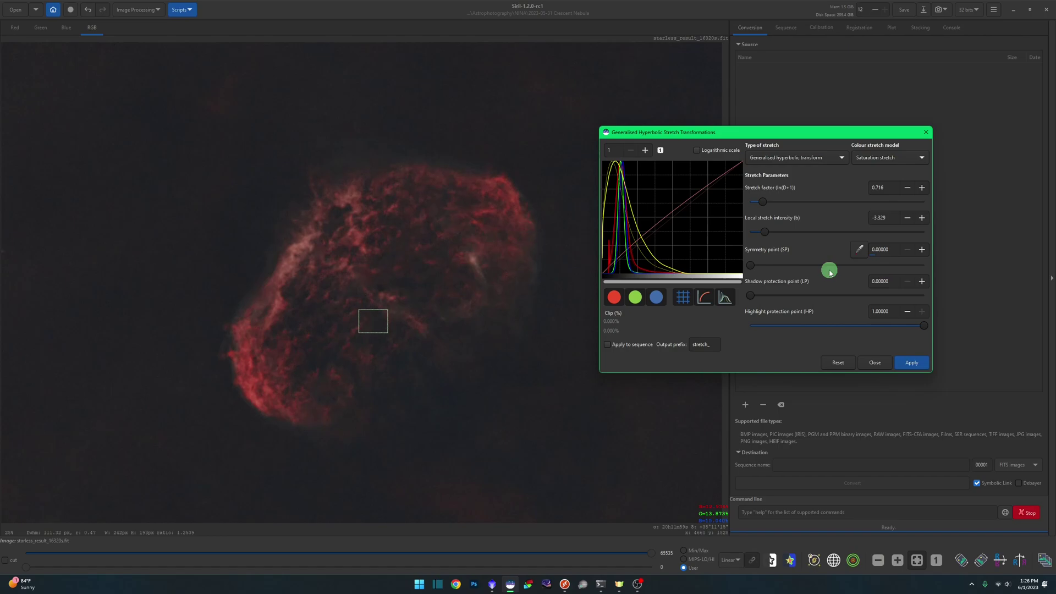
# Reset the parameters, then choose inverse GHT with symmetry point 0.5 and highlight protection 0.7136.
pyautogui.click(837, 362)
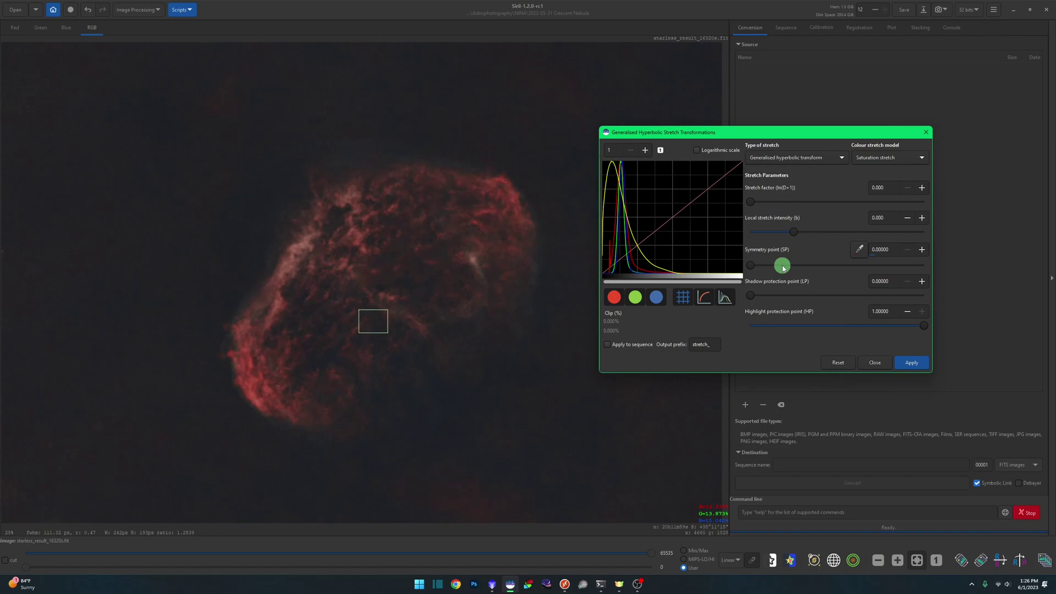
pyautogui.moveTo(891, 252); pyautogui.dragTo(858, 251)
pyautogui.click(887, 283)
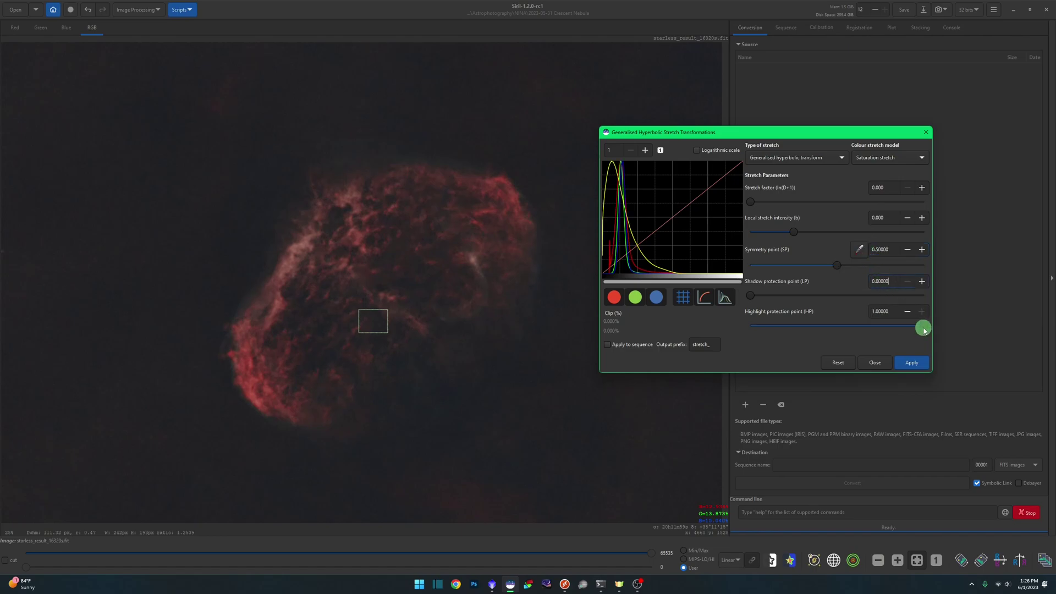
pyautogui.moveTo(924, 327); pyautogui.dragTo(874, 326)
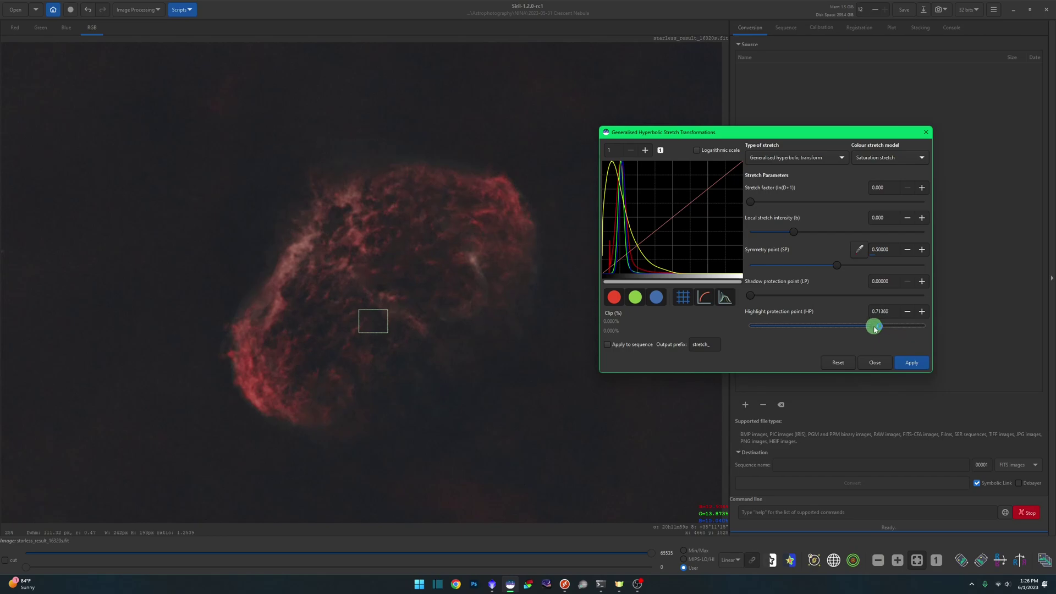
pyautogui.click(777, 159)
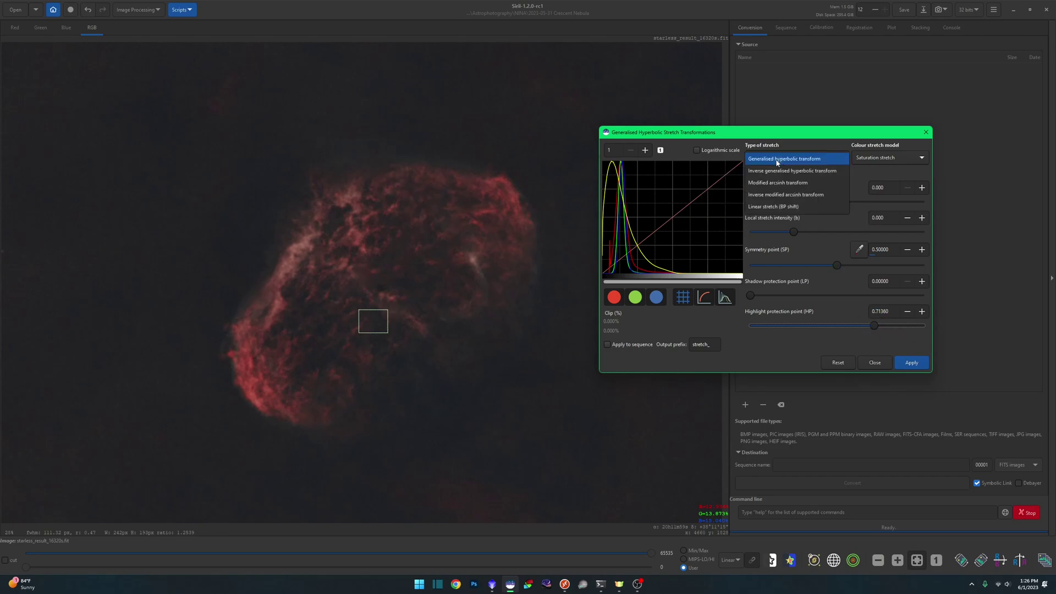
pyautogui.click(810, 173)
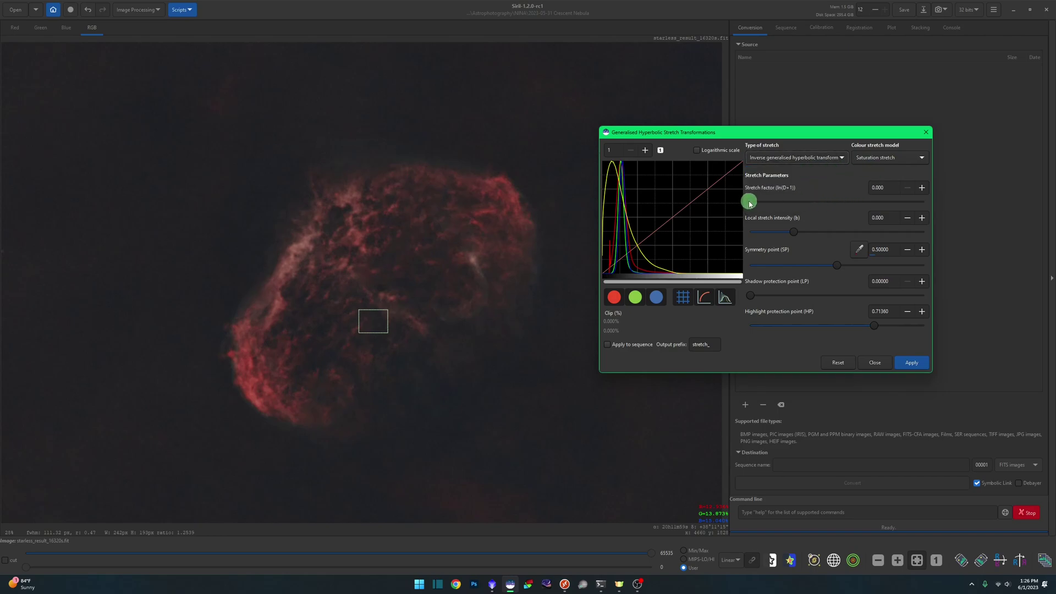
# Apply an inverse stretch with factor 1.575 and close the stretch tool.
pyautogui.moveTo(749, 204); pyautogui.dragTo(779, 205)
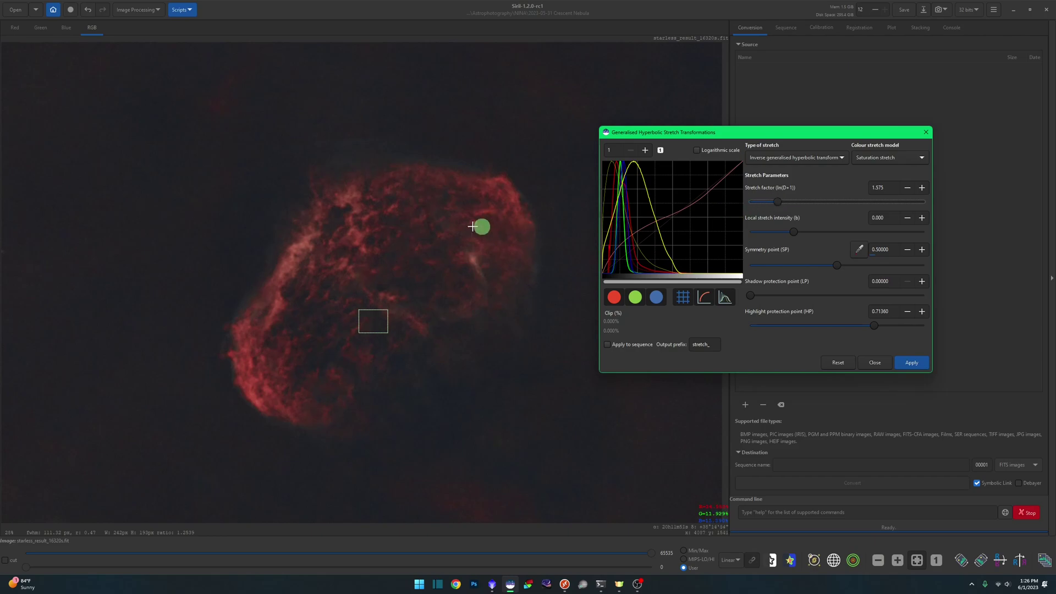
pyautogui.press('Return')
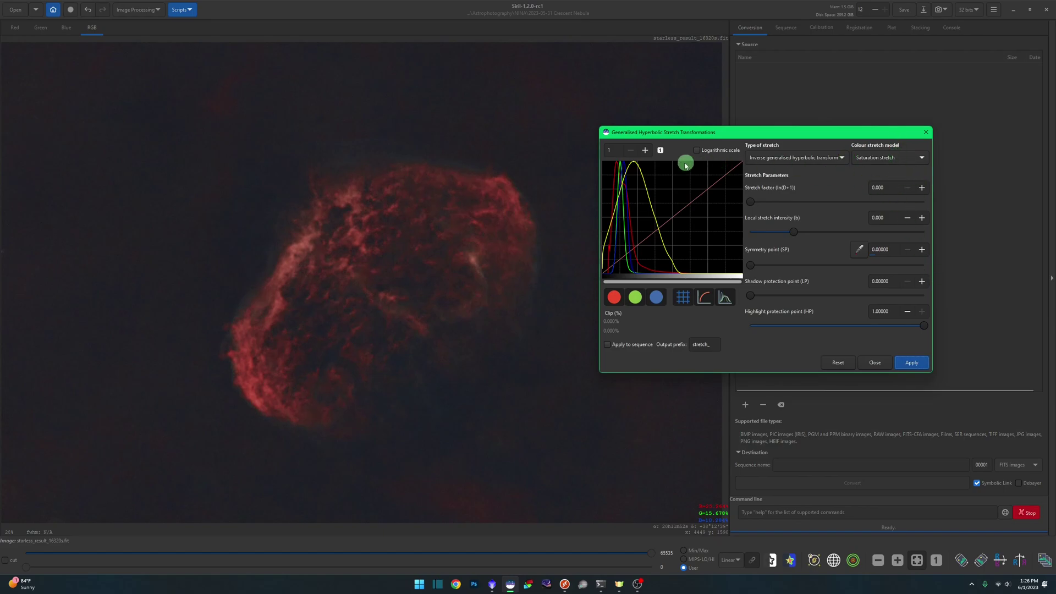
pyautogui.click(873, 363)
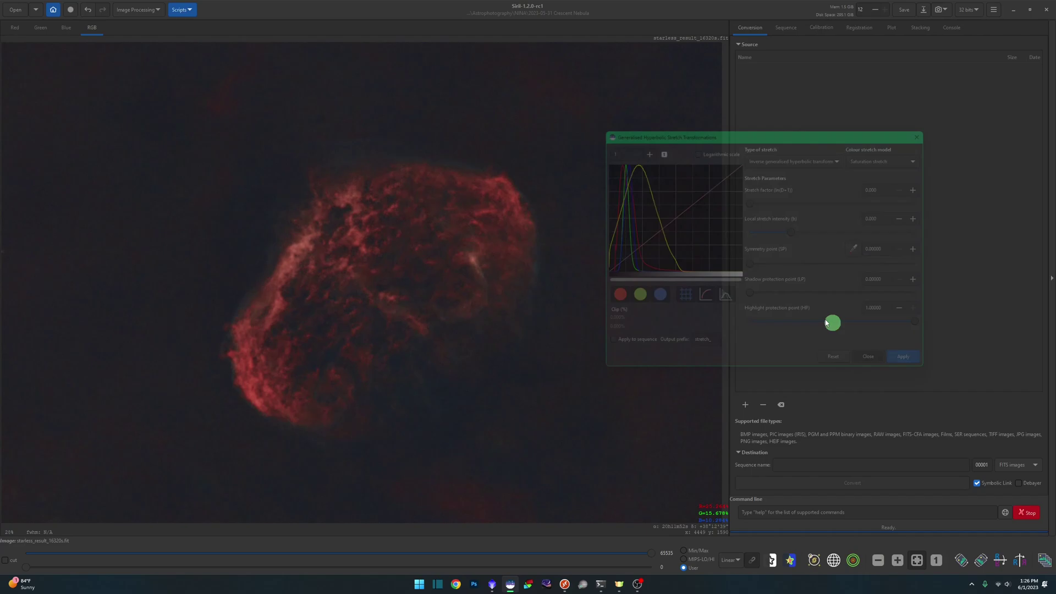
# Open Star Recomposition from Image Processing > Star Processing and move it beside the image.
pyautogui.click(146, 10)
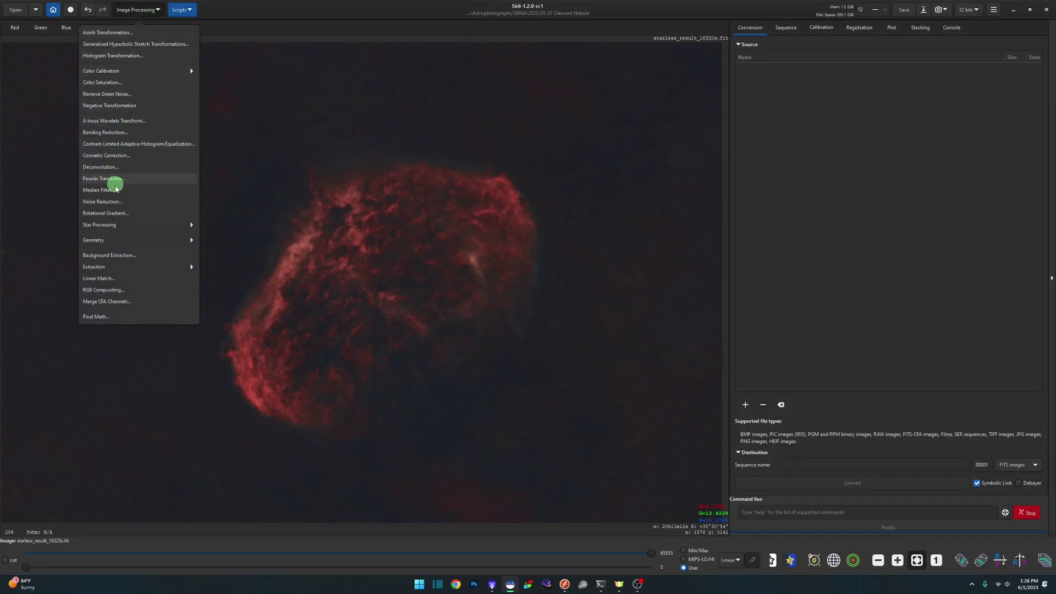
pyautogui.click(115, 224)
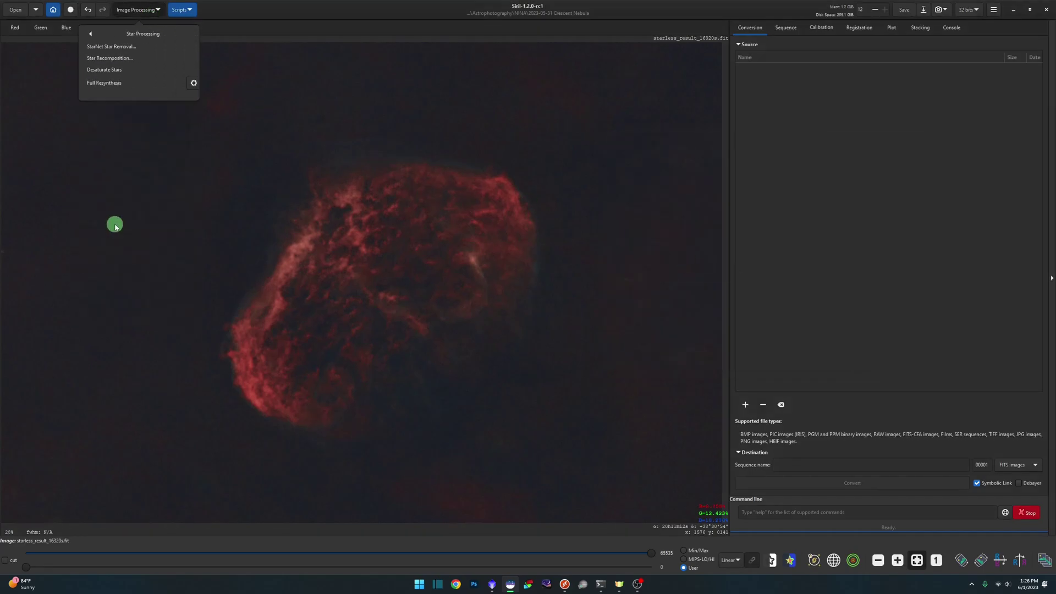
pyautogui.click(133, 61)
pyautogui.moveTo(503, 157); pyautogui.dragTo(742, 125)
# Switch to advanced mode and inspect the background and star colour stretch model options.
pyautogui.click(819, 377)
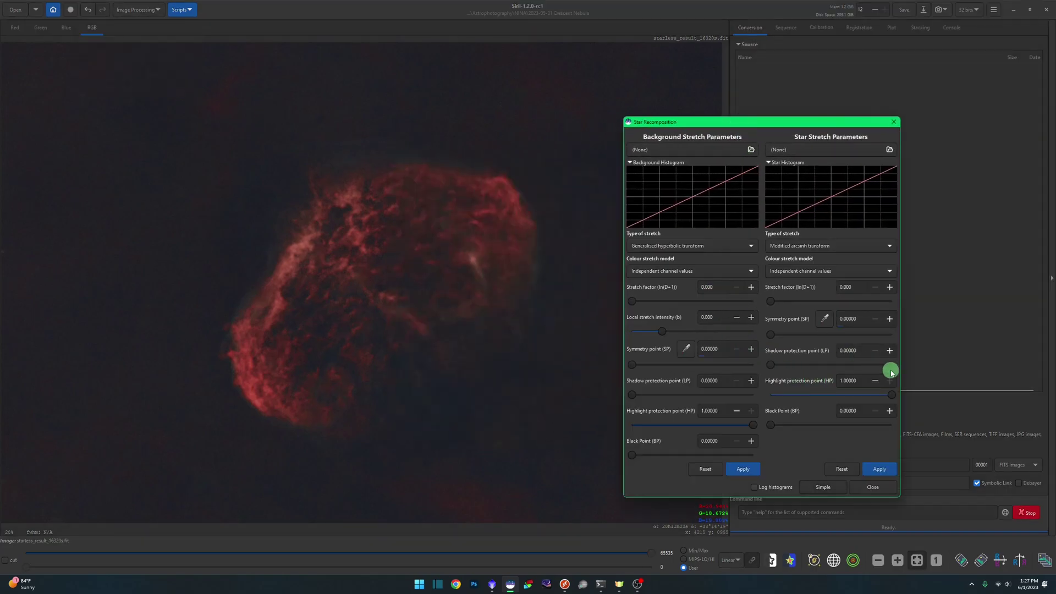
pyautogui.click(751, 273)
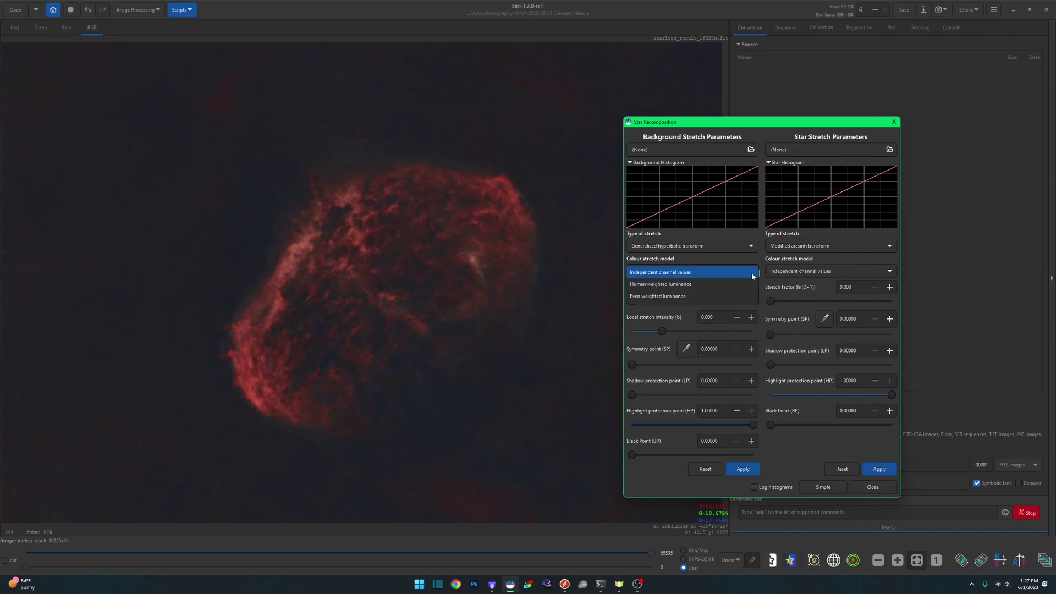
pyautogui.click(753, 276)
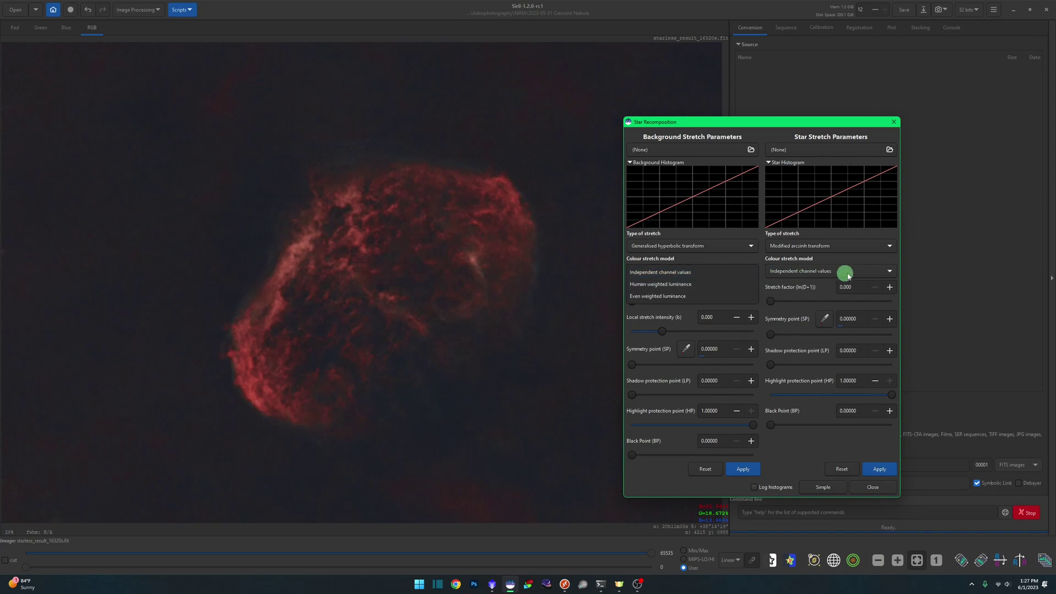
pyautogui.click(893, 272)
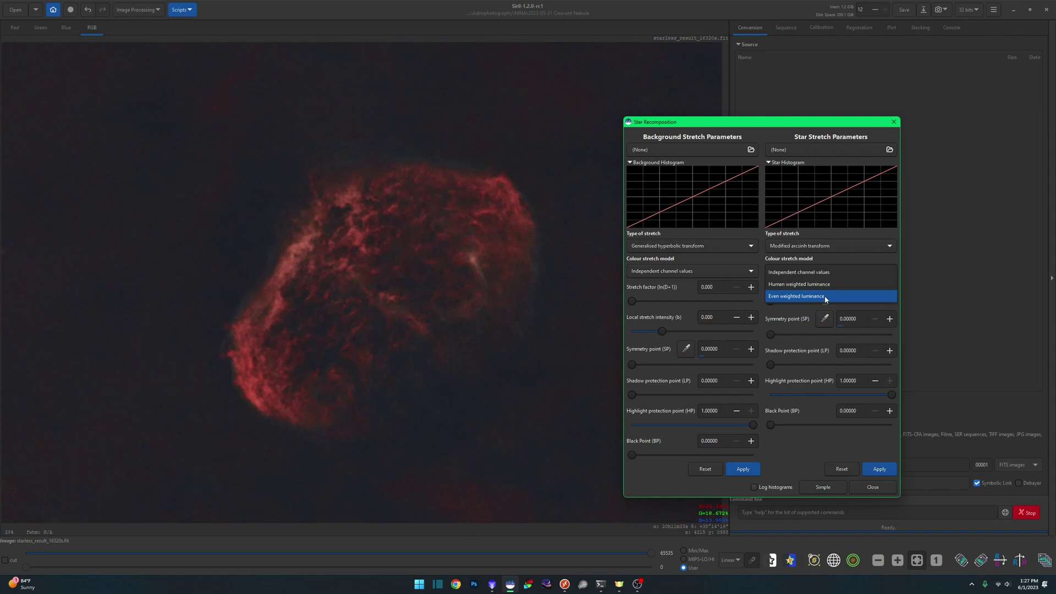
pyautogui.click(765, 257)
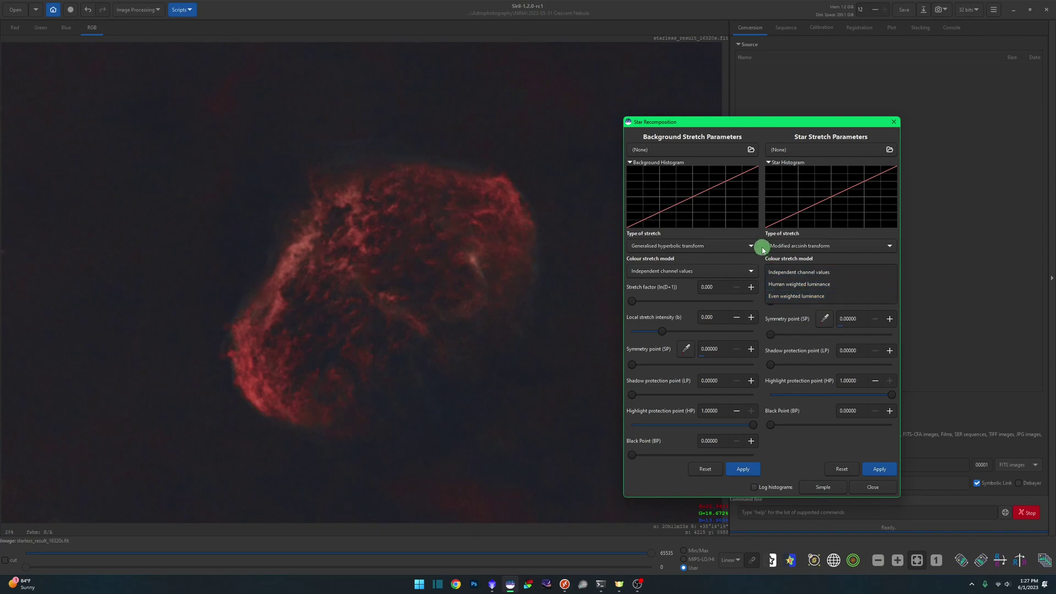